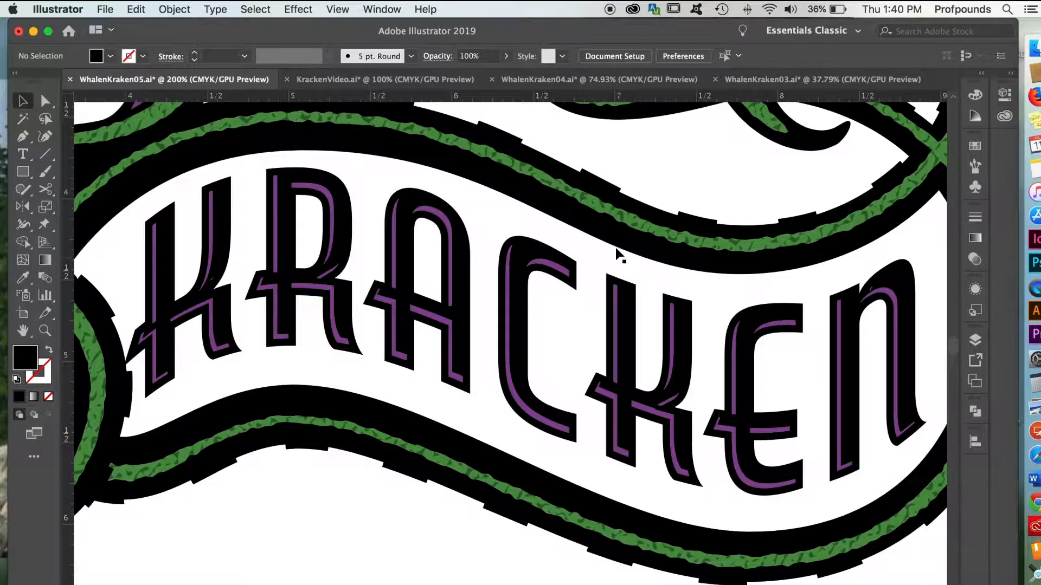
Step: Switch to the KrackenVideo.ai document and set the tracking of the straight KRAKEN text to -50
click(342, 82)
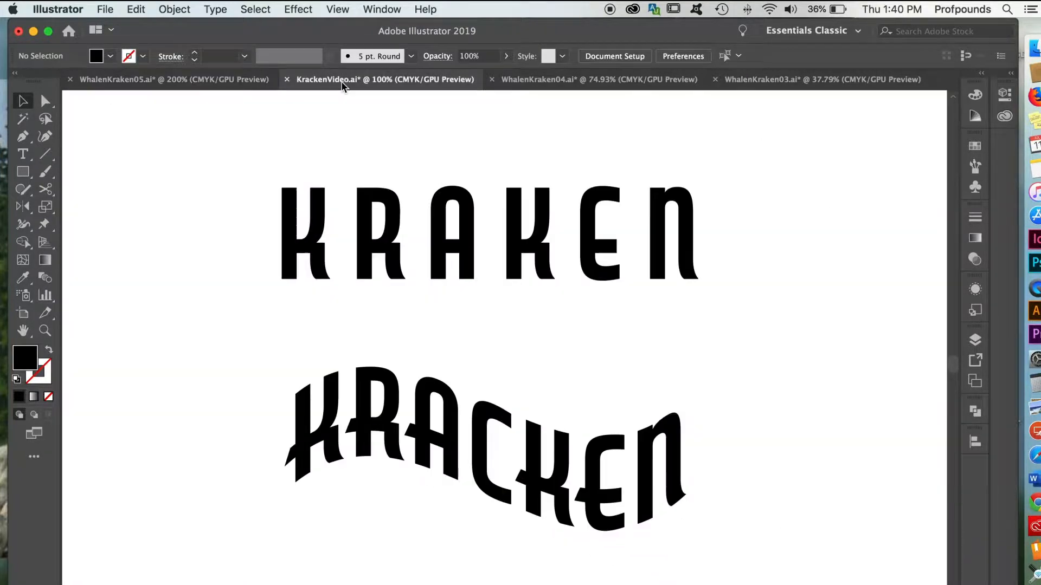
click(386, 254)
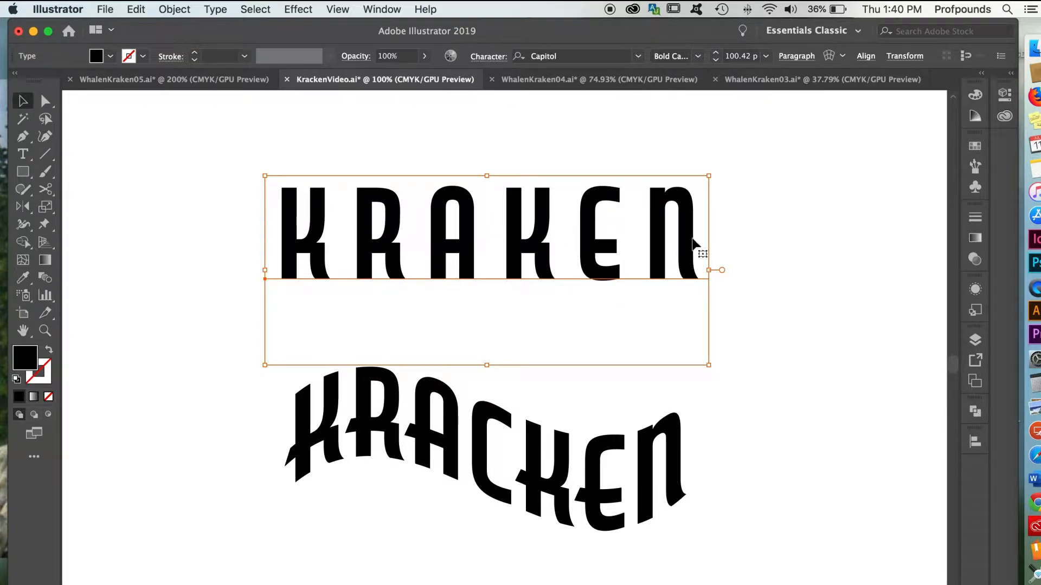
click(747, 266)
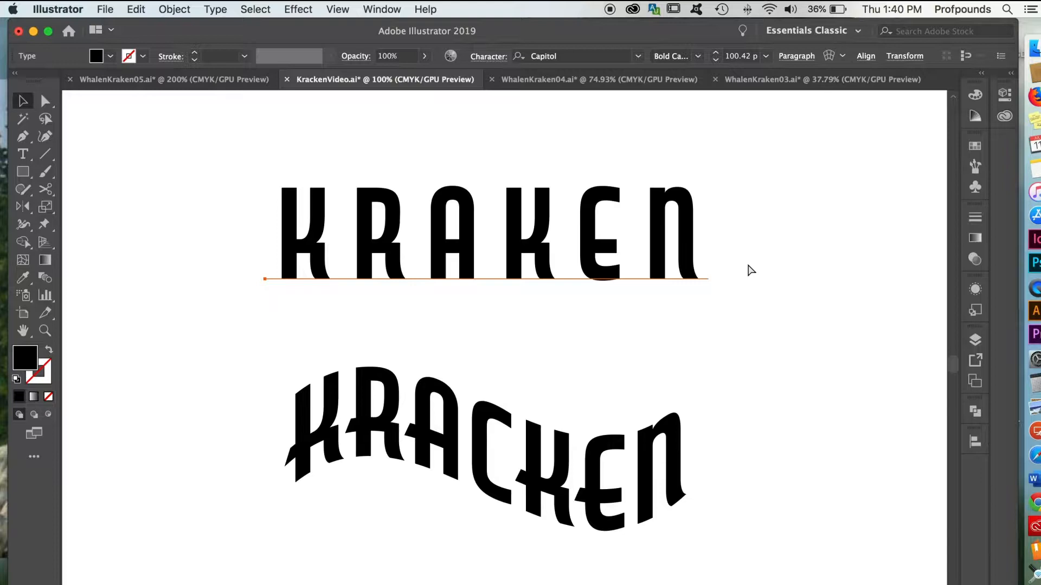
key(super+t)
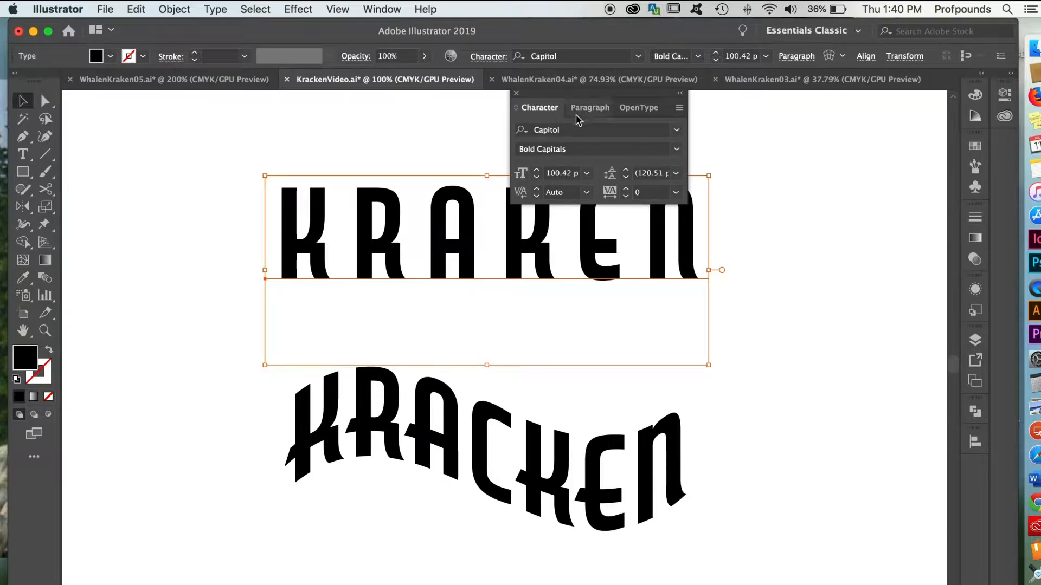
click(623, 196)
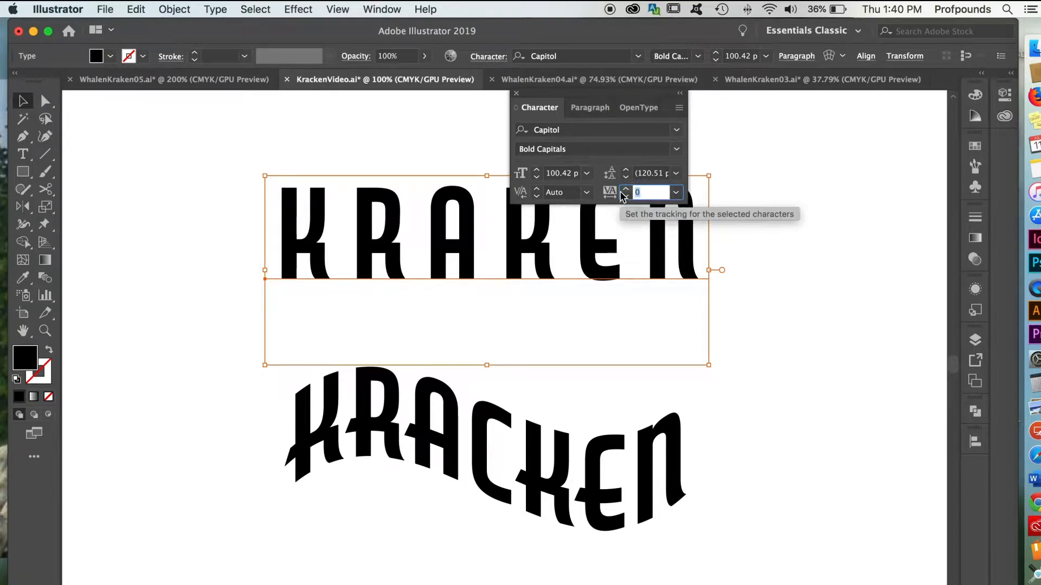
text(-50)
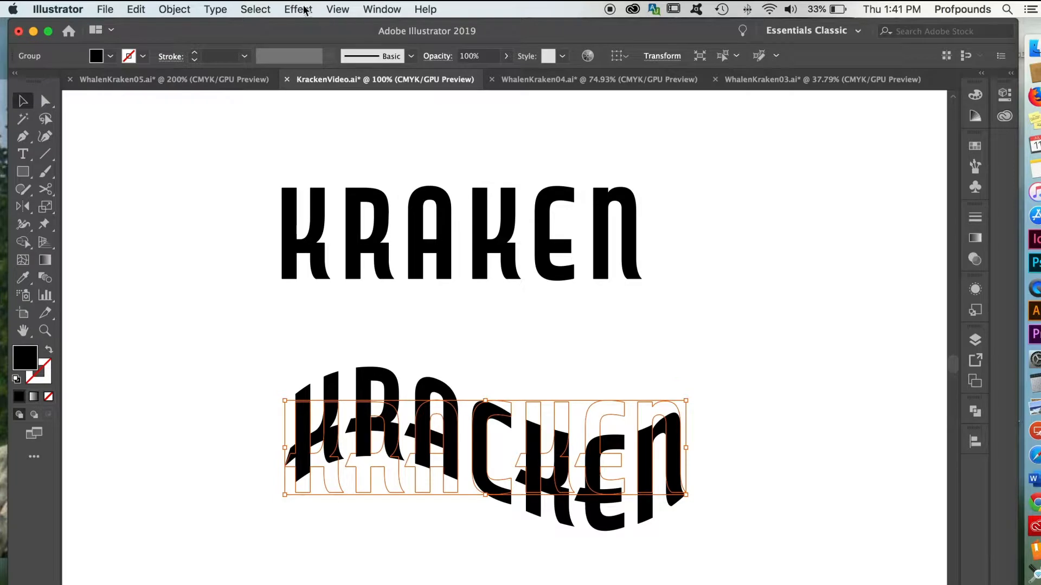
click(305, 10)
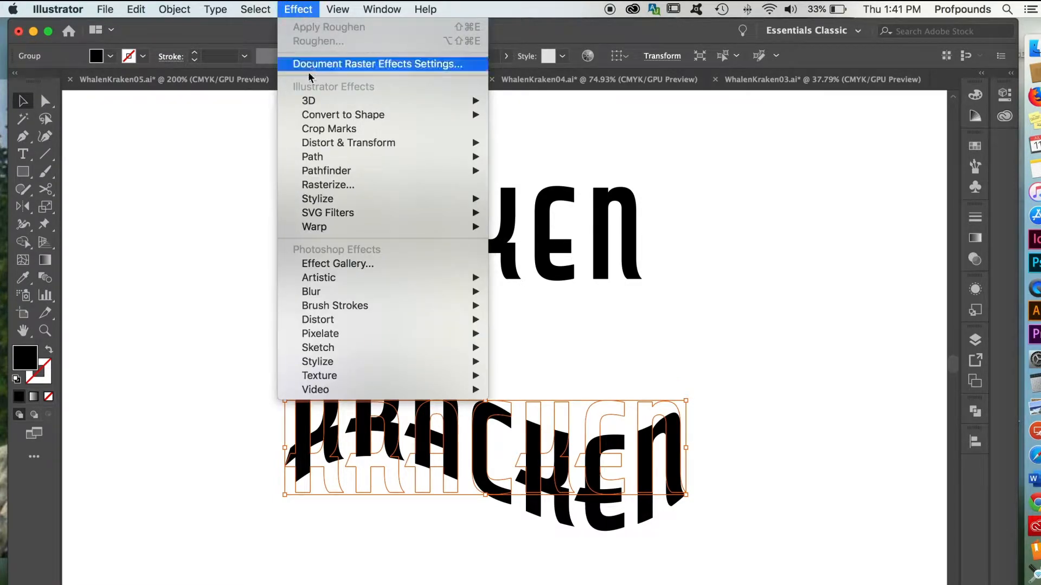
mouse_move(313, 228)
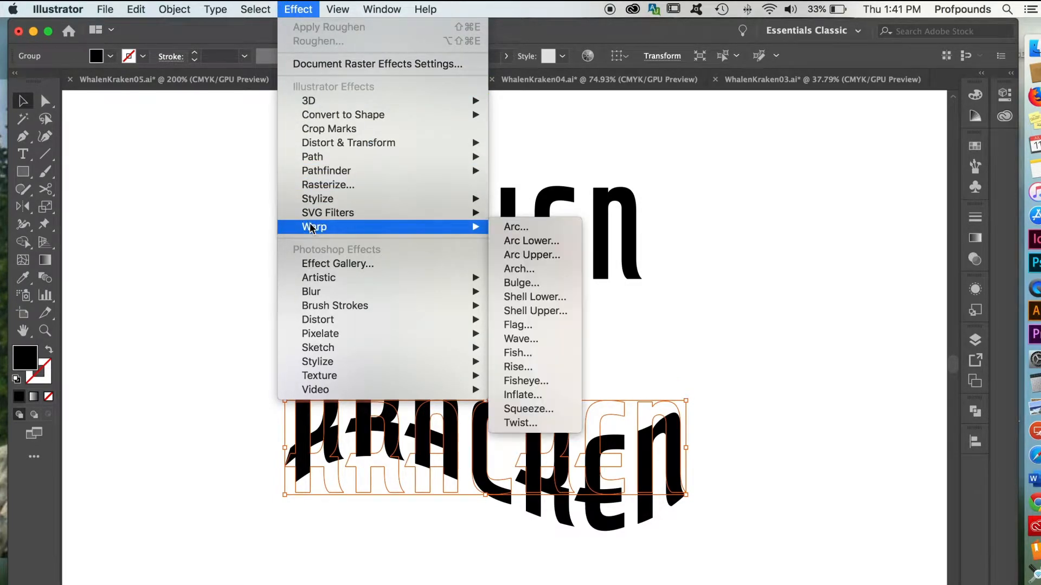
click(522, 327)
click(642, 373)
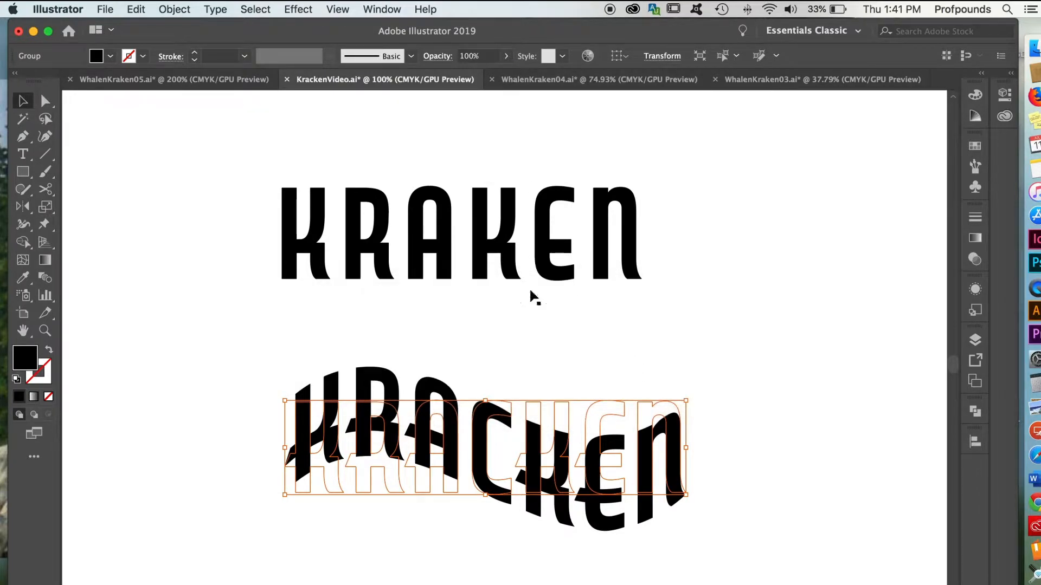
Step: Reopen the Flag warp options of the KRACKEN group from its Appearance and try a different bend with the preview on
click(383, 9)
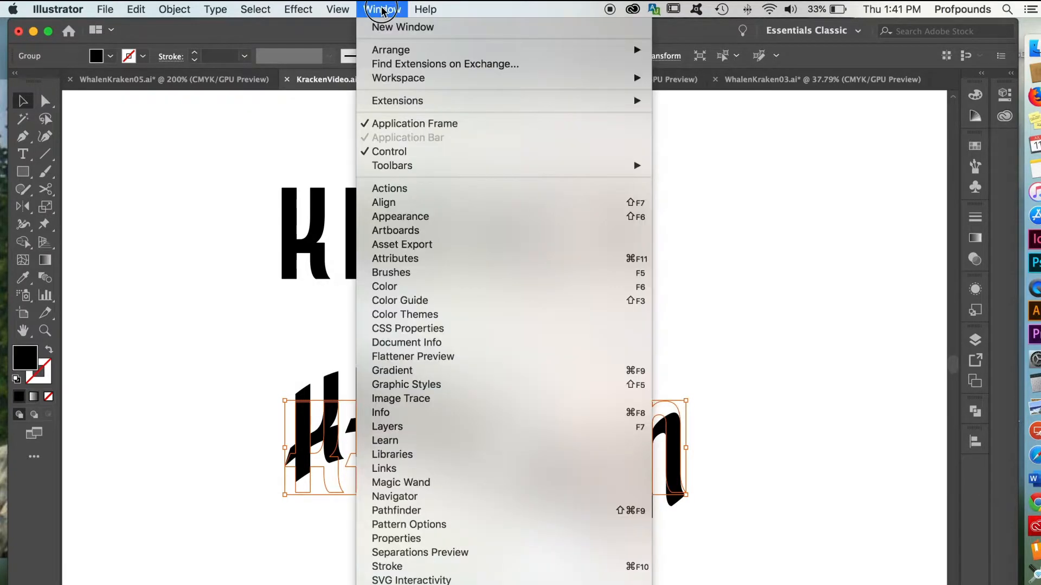
click(396, 216)
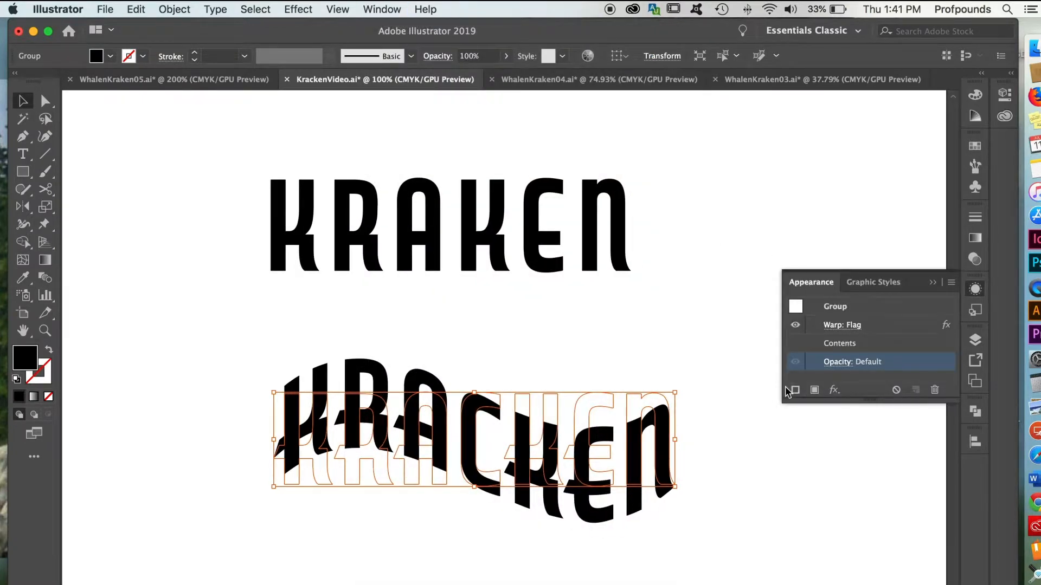
click(839, 327)
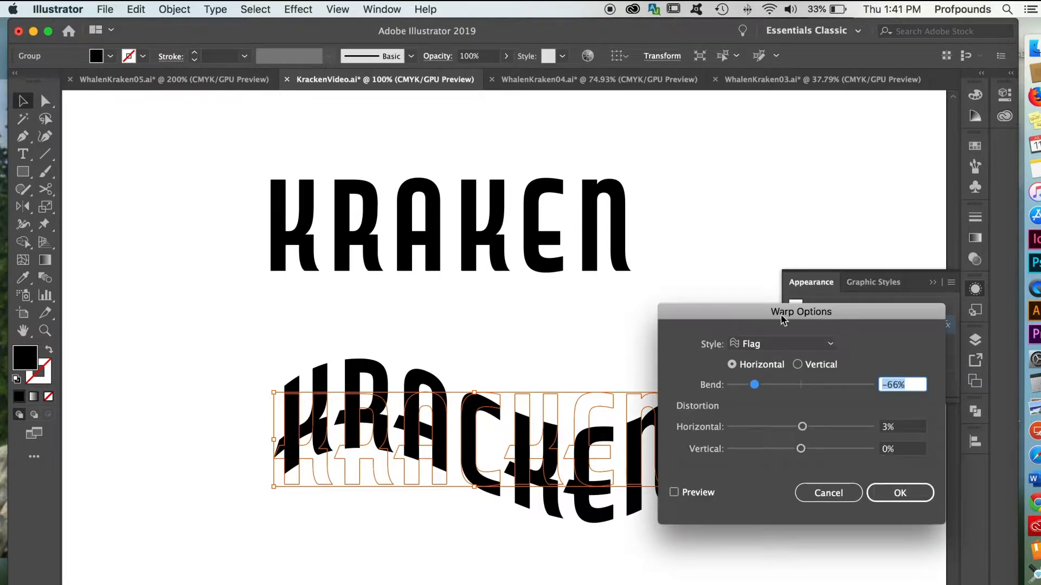
drag(748, 312, 751, 123)
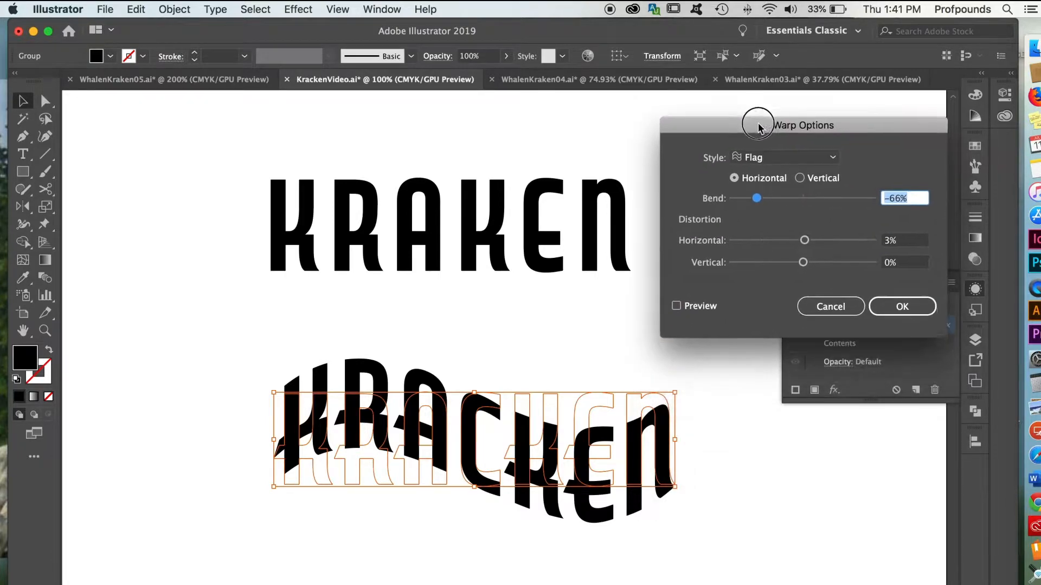
click(676, 304)
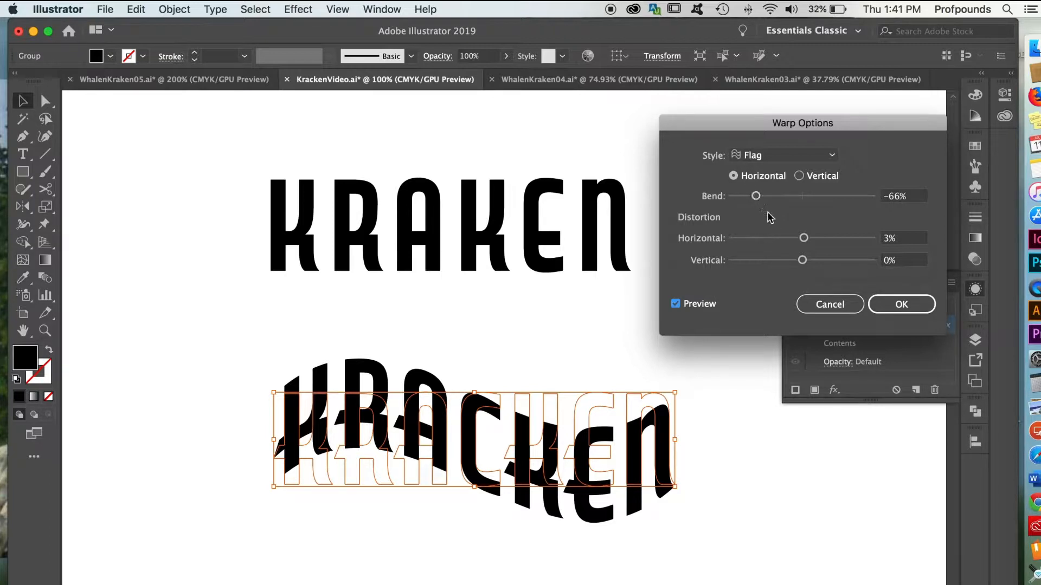
click(756, 197)
drag(756, 196, 840, 198)
key(Return)
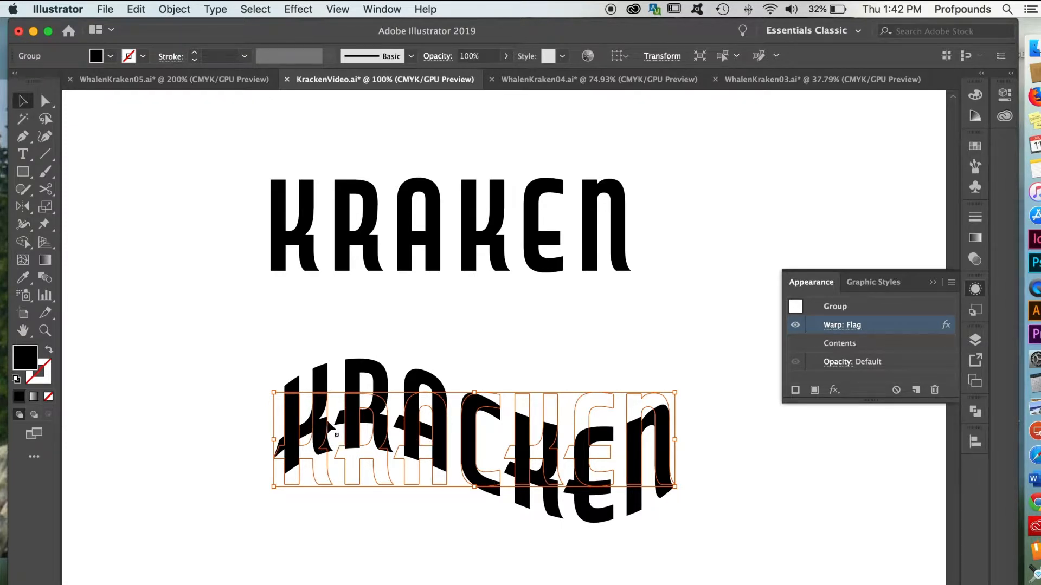
Step: Expand the appearance of the warped KRACKEN group and check its paths in outline view
click(174, 10)
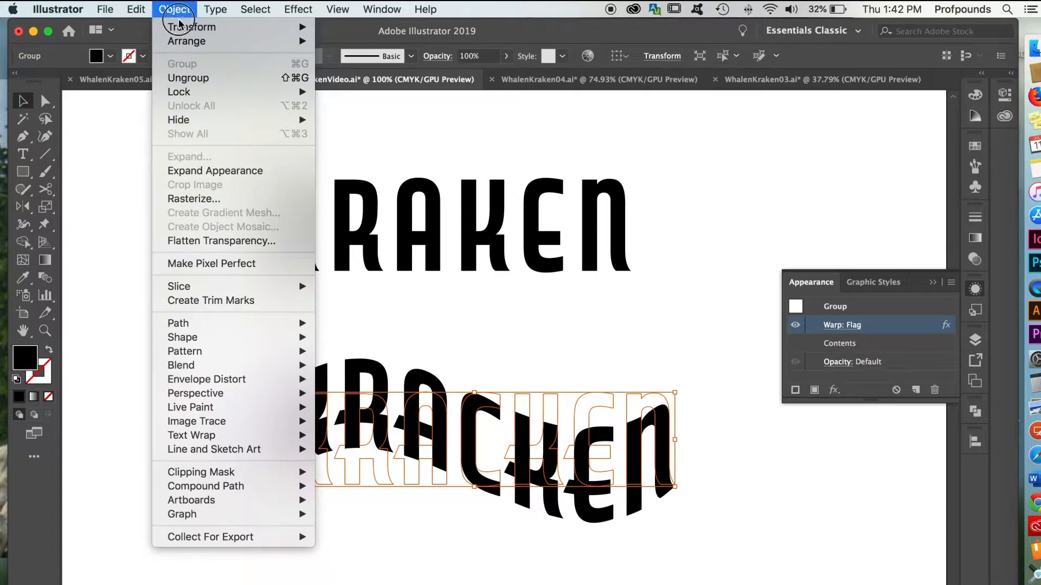
click(182, 172)
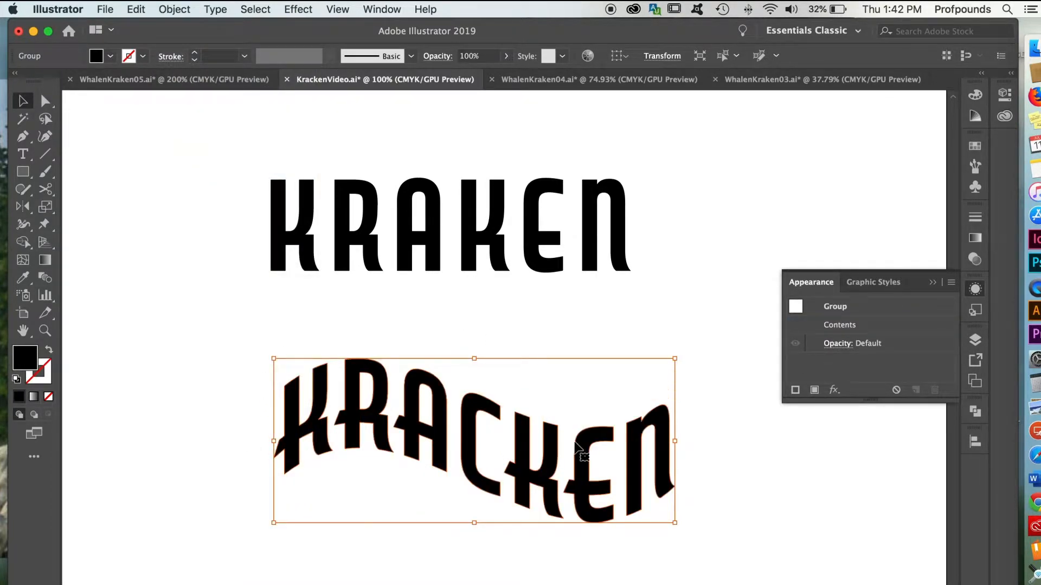
key(super+y)
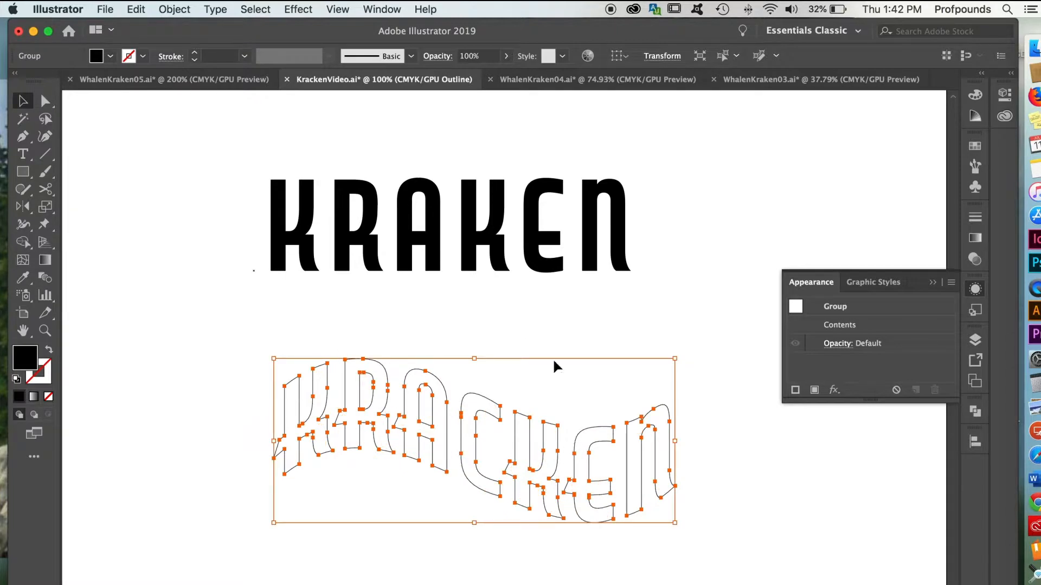
click(249, 336)
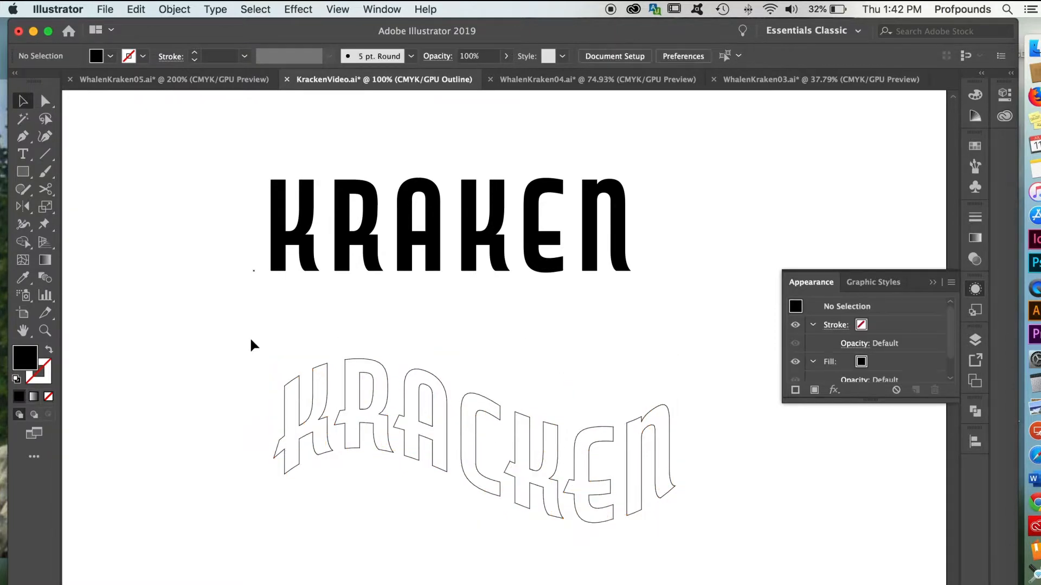
key(super+y)
Step: Move the straight KRAKEN text off the artboard, above its upper edge
click(500, 241)
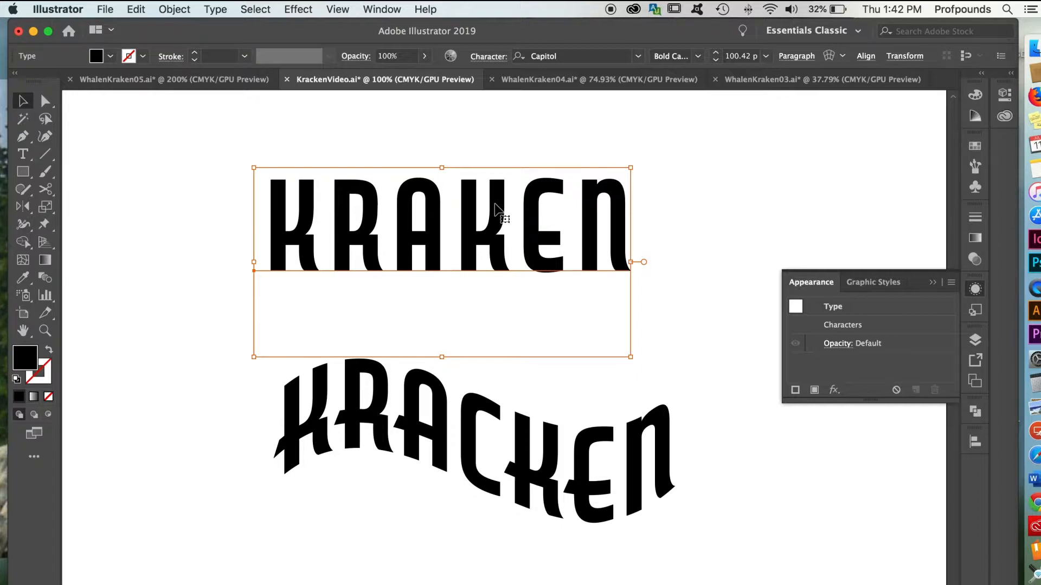
scroll(562, 233, up, 8)
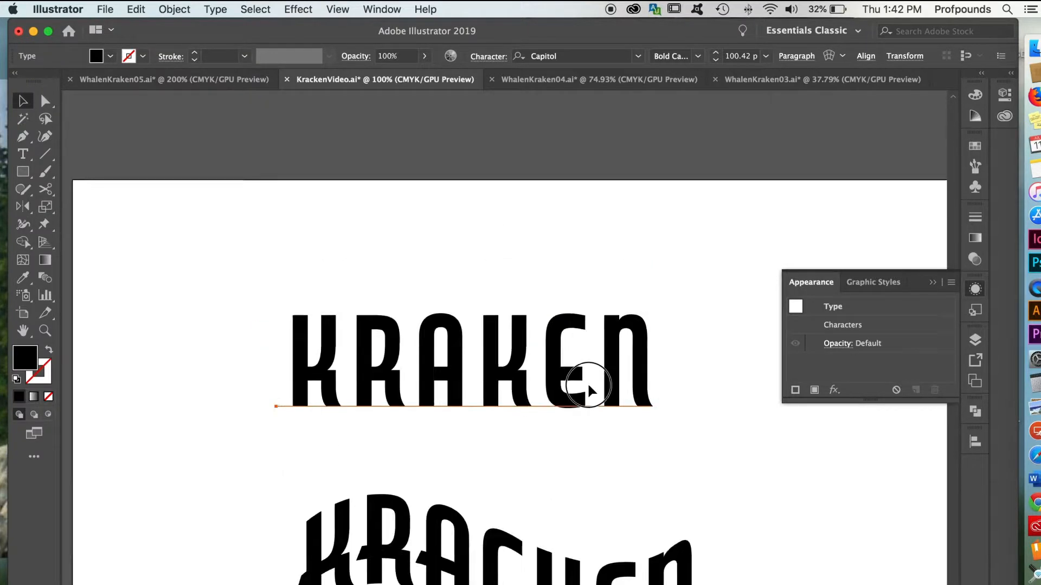
drag(565, 429, 574, 158)
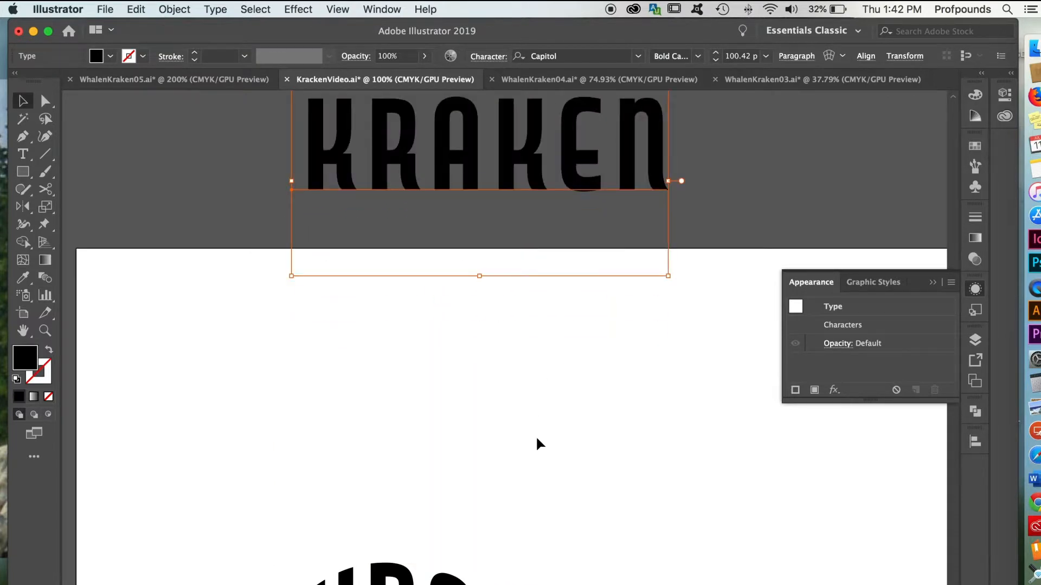
click(545, 439)
drag(545, 439, 529, 160)
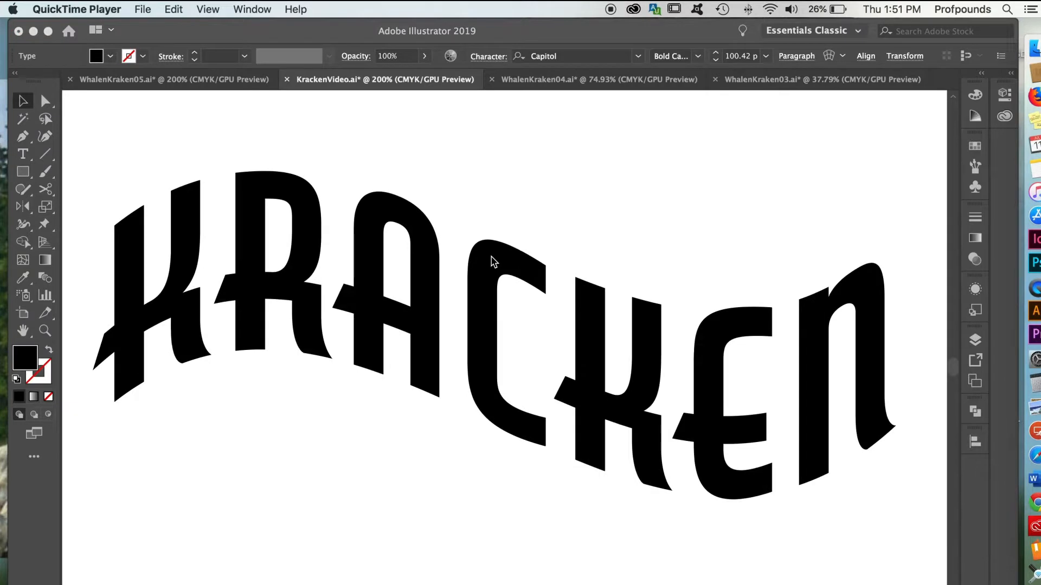
Step: Ungroup the warped KRACKEN lettering into separate letters
click(485, 261)
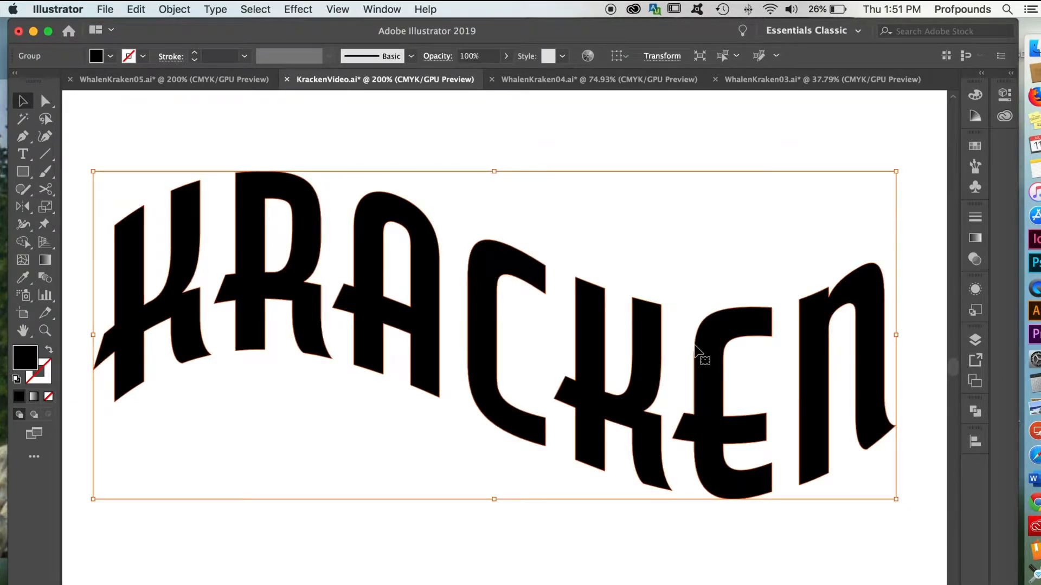
click(175, 9)
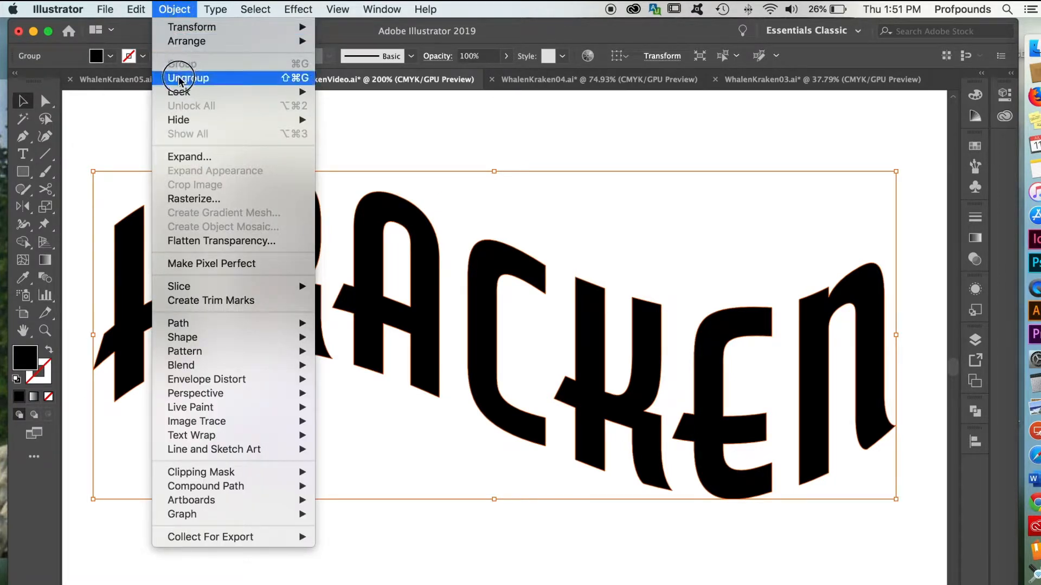
click(456, 139)
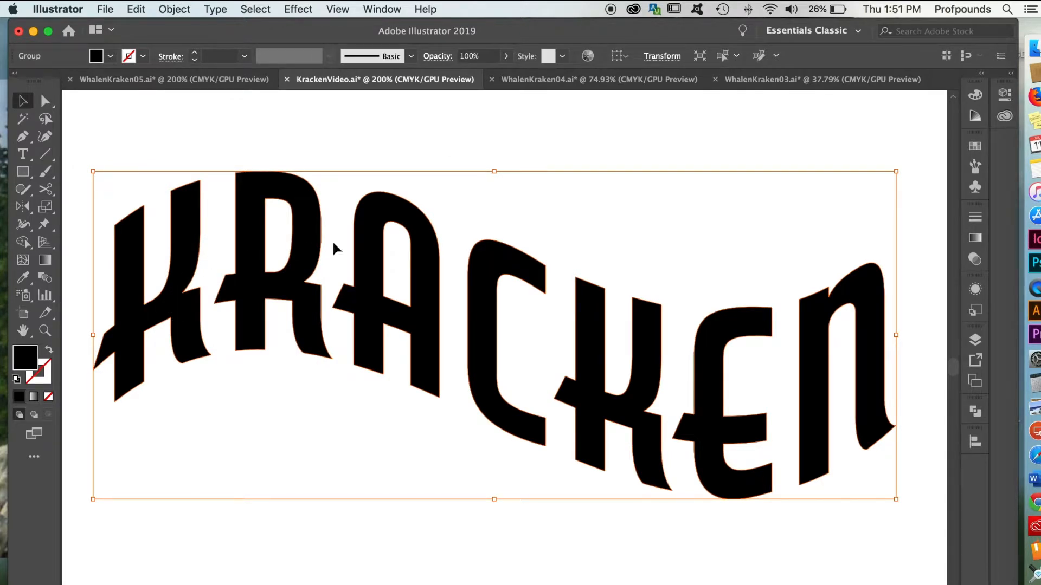
click(174, 9)
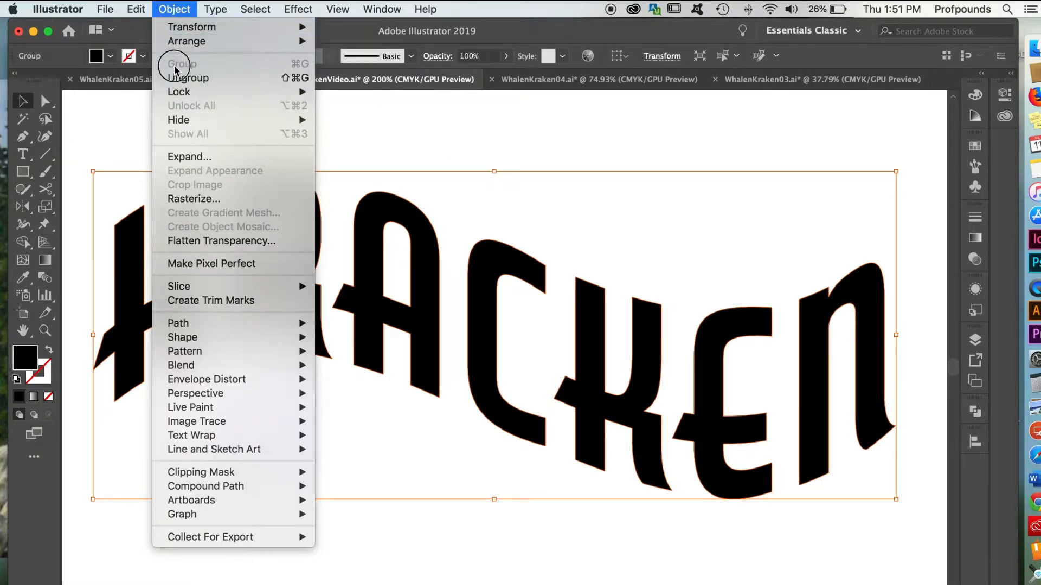
click(174, 76)
Step: Select all the warped KRACKEN letters and combine them into one compound path
click(120, 138)
drag(120, 140, 876, 489)
click(187, 9)
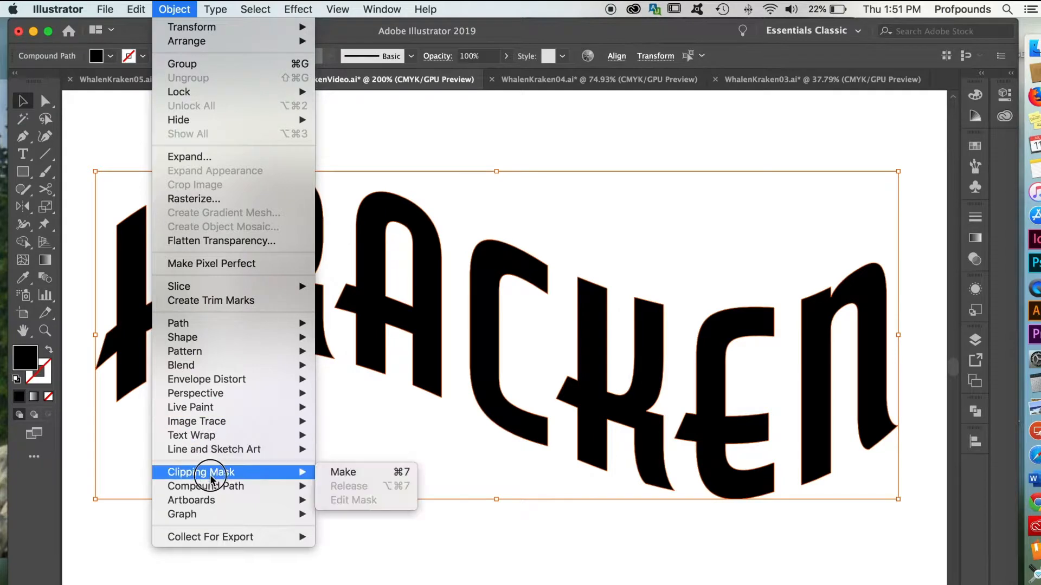
mouse_move(263, 487)
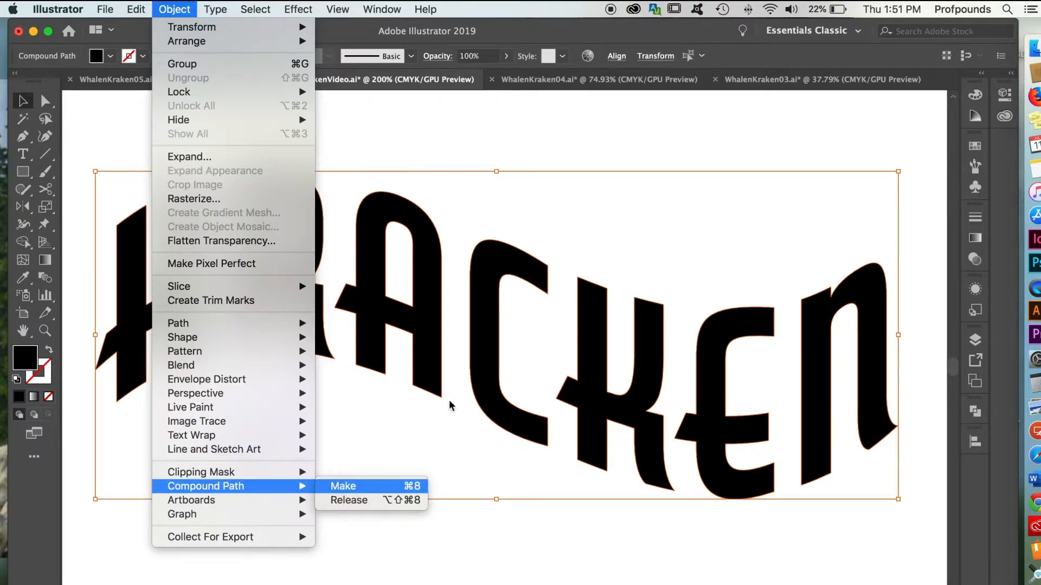
click(343, 486)
click(550, 149)
click(499, 253)
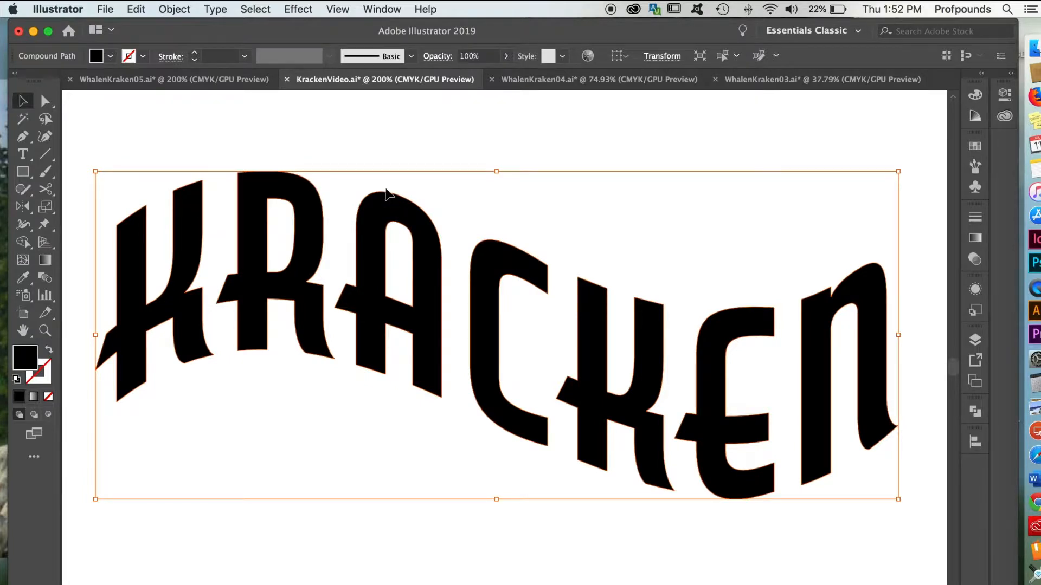
Step: Show the KRACKEN compound path in outline view
click(178, 8)
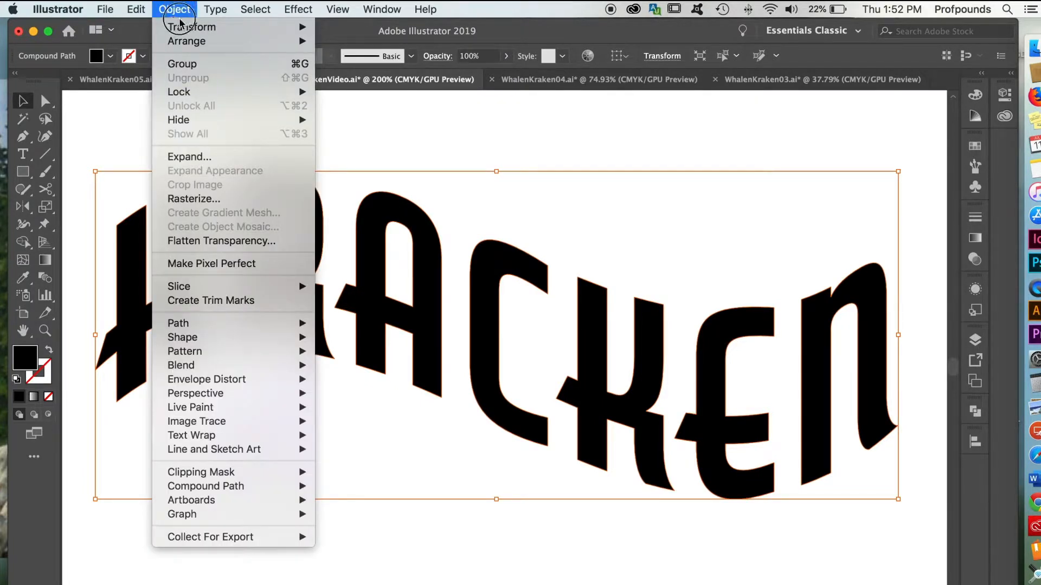
click(447, 129)
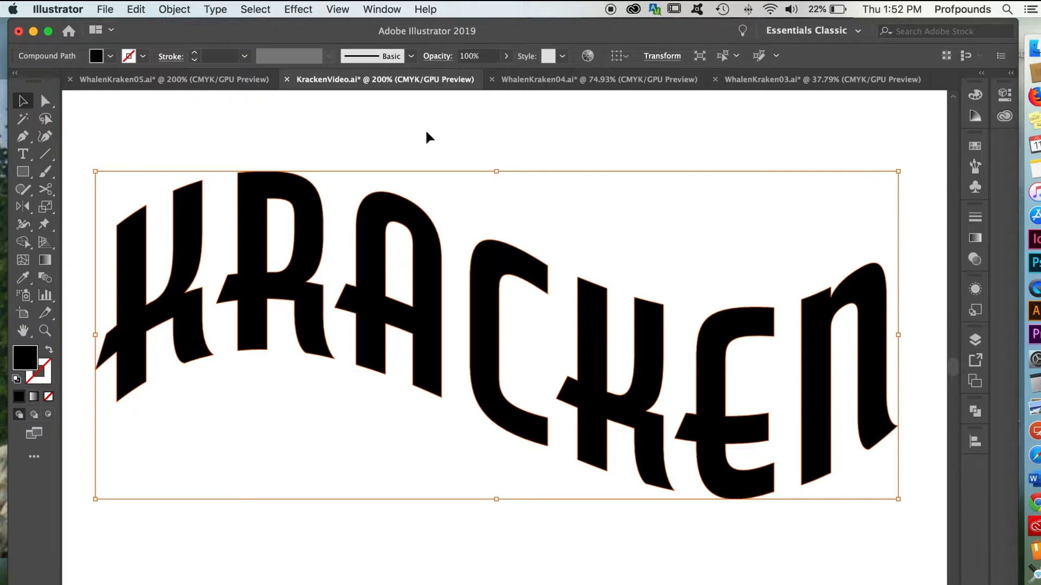
key(a)
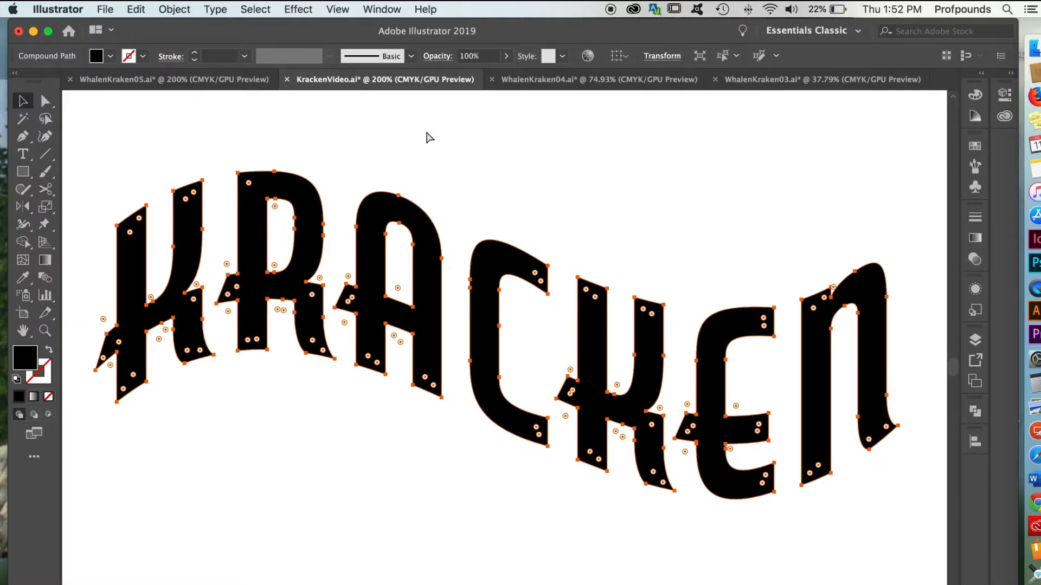
key(super+y)
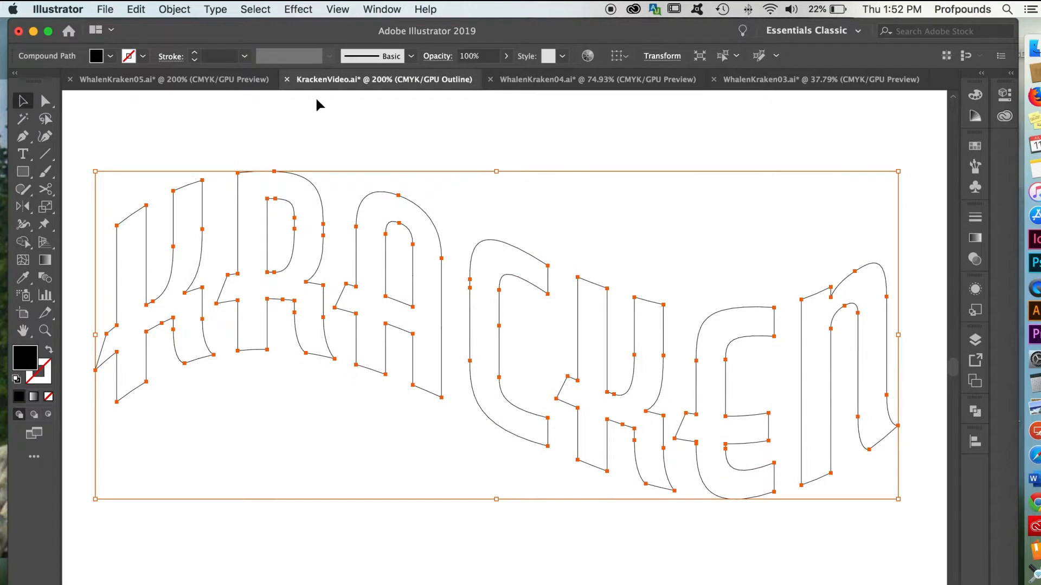
Step: Start an Offset Path on the KRACKEN compound path and preview it with an offset of 0.137 in
click(172, 10)
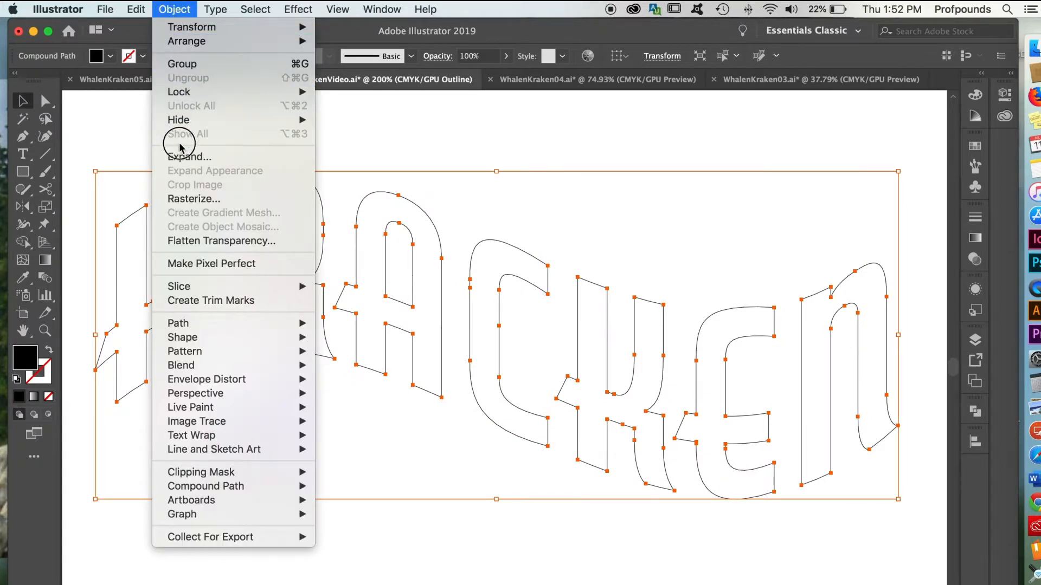
mouse_move(187, 325)
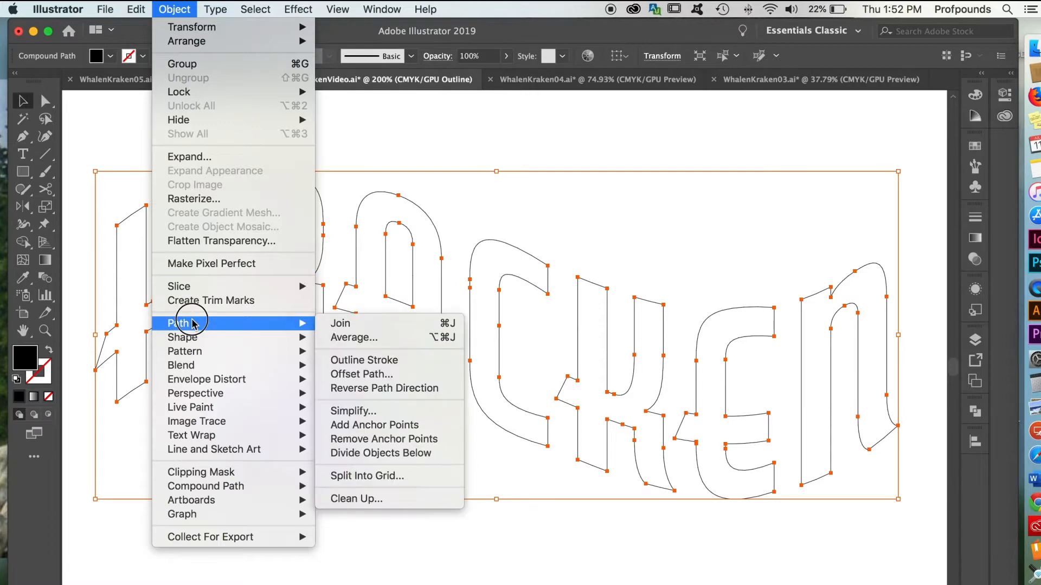
click(352, 375)
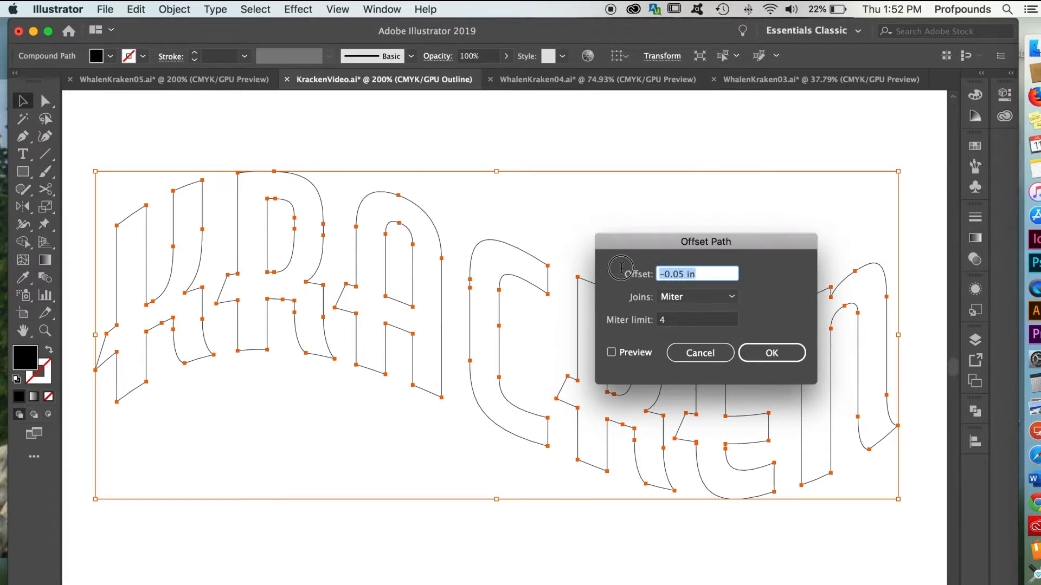
text(.137)
click(612, 352)
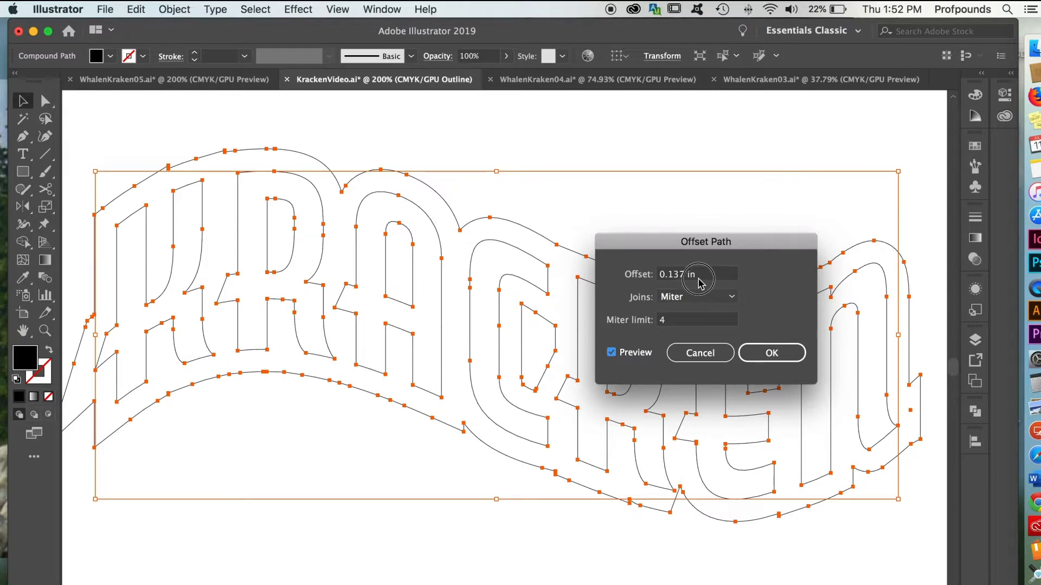
Step: Set the offset to -0.05 in with Miter joins and apply it to create an inset path inside the letters
drag(698, 280, 646, 277)
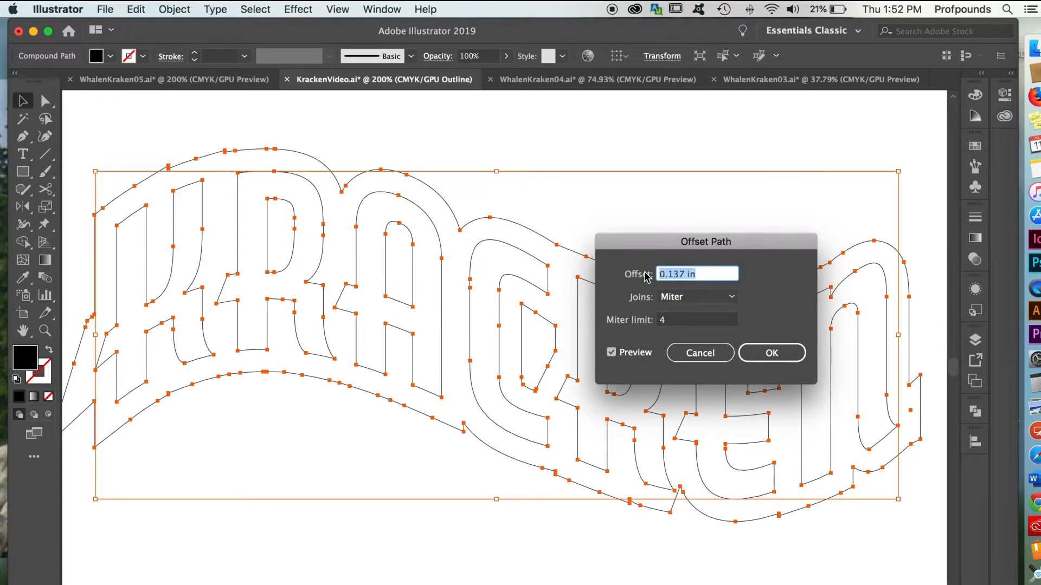
text(-.05)
key(Tab)
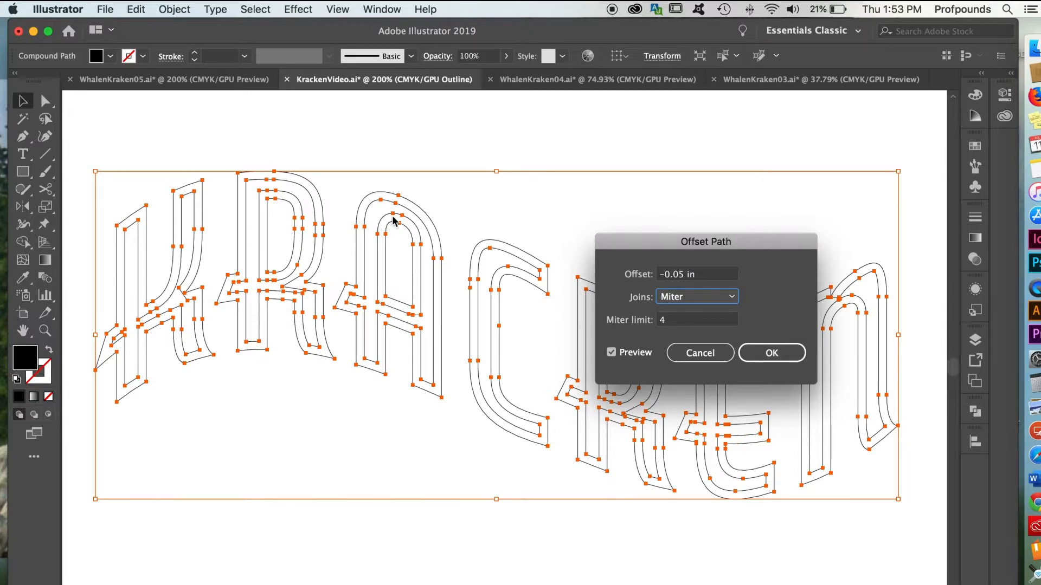
key(Return)
click(174, 9)
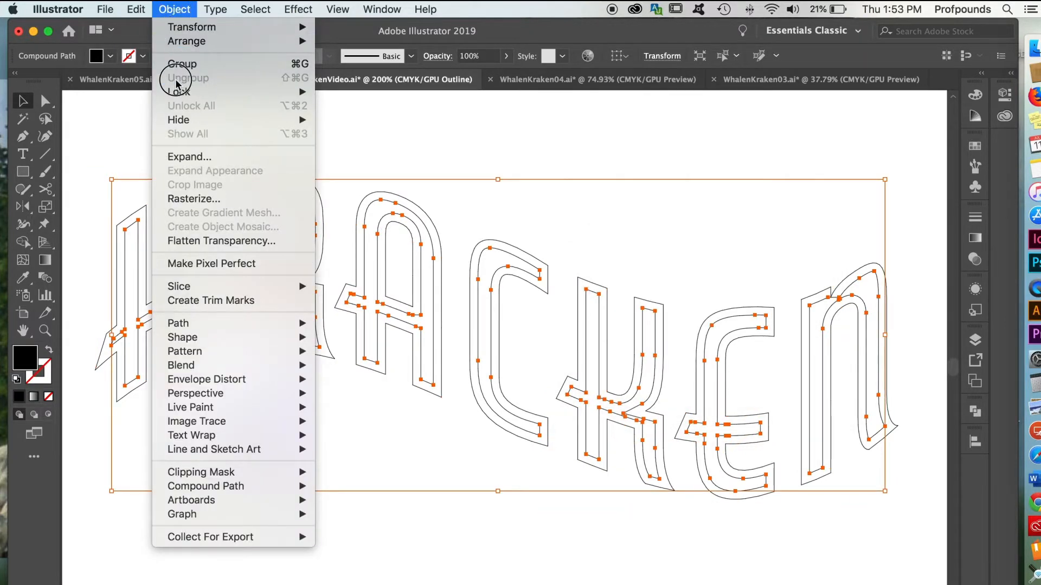
click(255, 197)
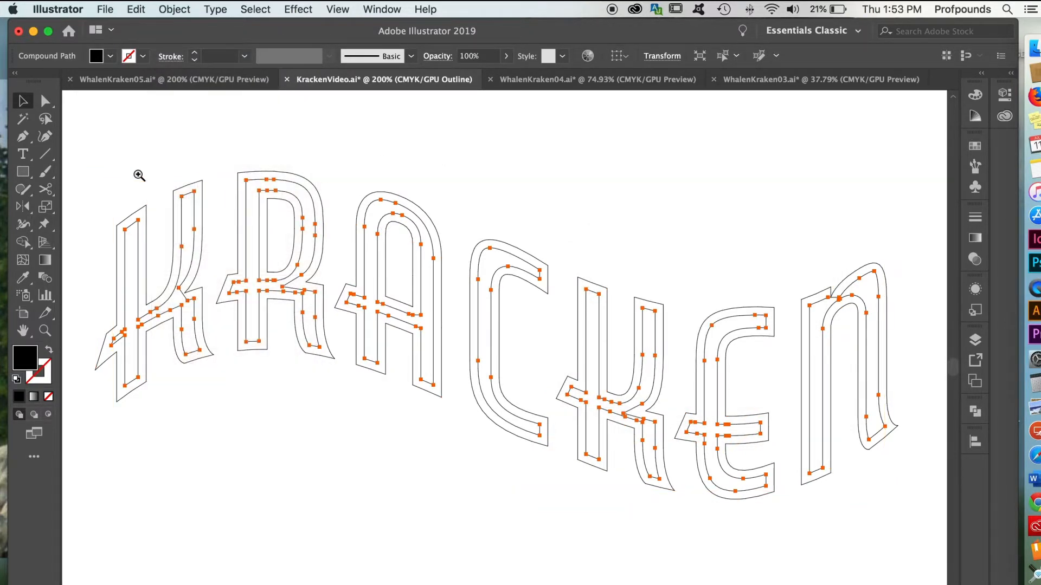
Step: Duplicate the inset path and place the copy slightly to the right of and below the original, keeping it within the letter strokes
drag(109, 174, 537, 266)
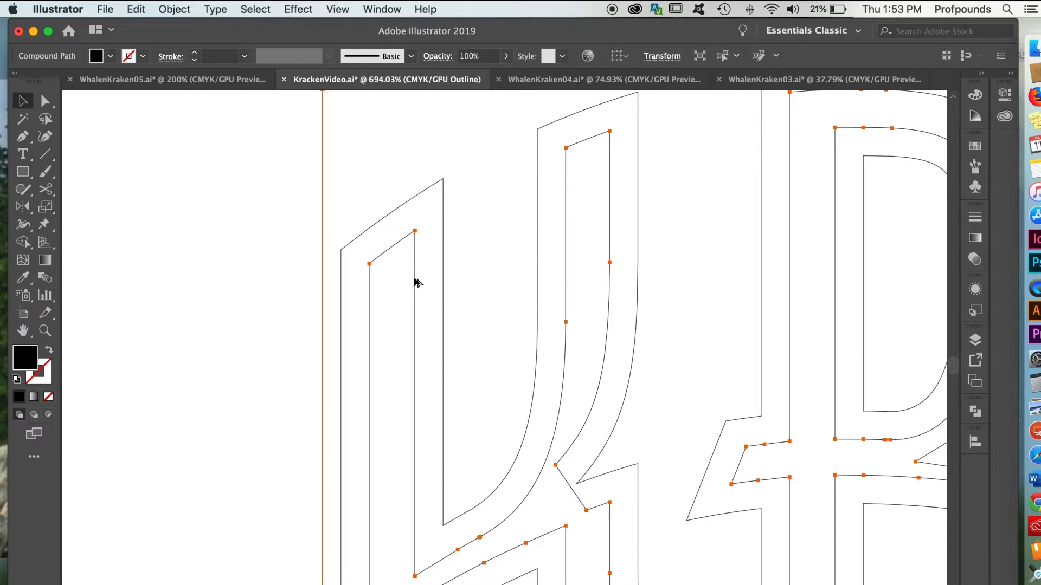
click(414, 279)
drag(414, 281, 425, 289)
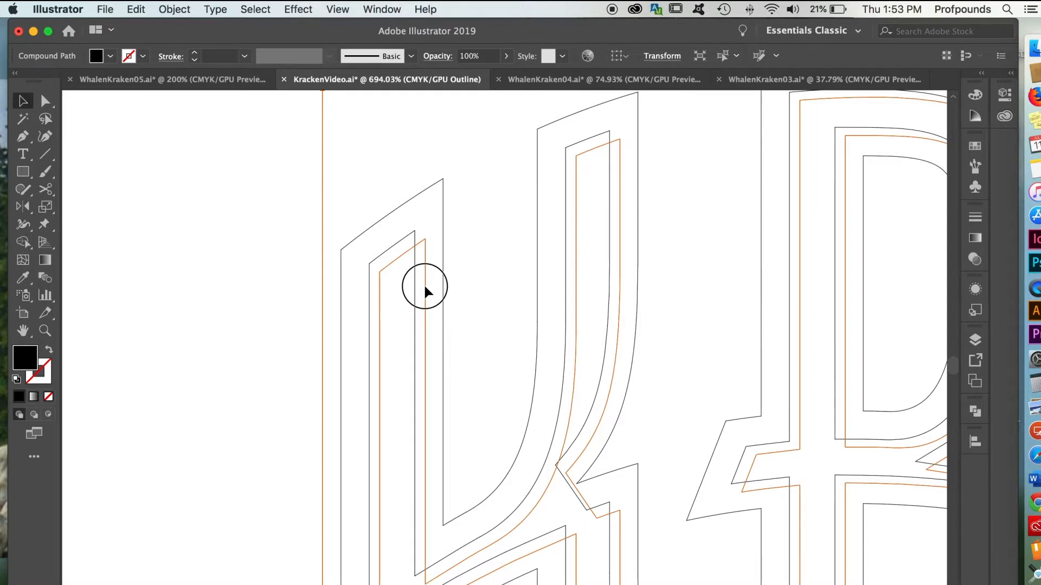
drag(425, 289, 426, 286)
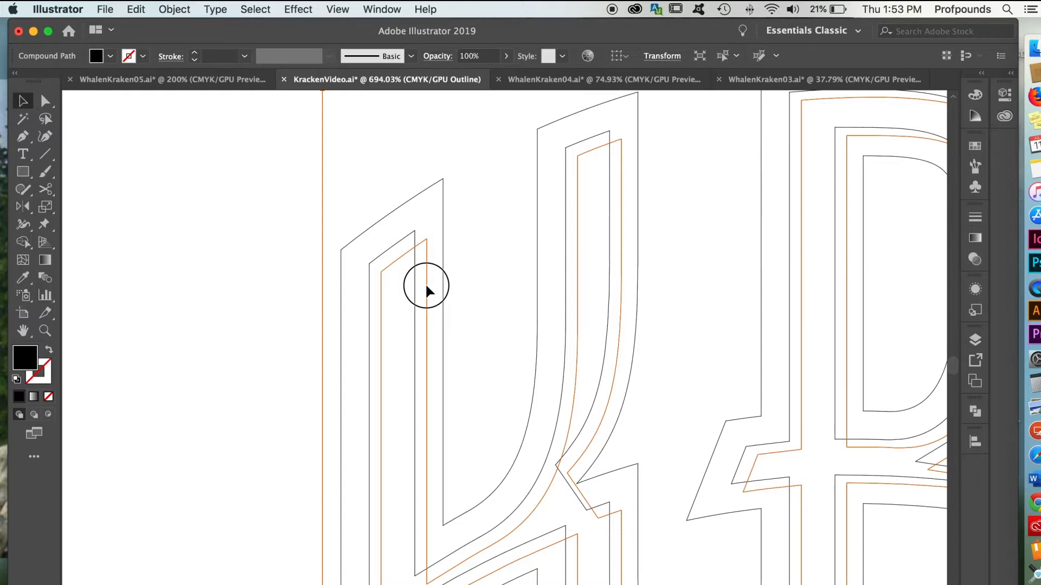
drag(426, 287, 426, 287)
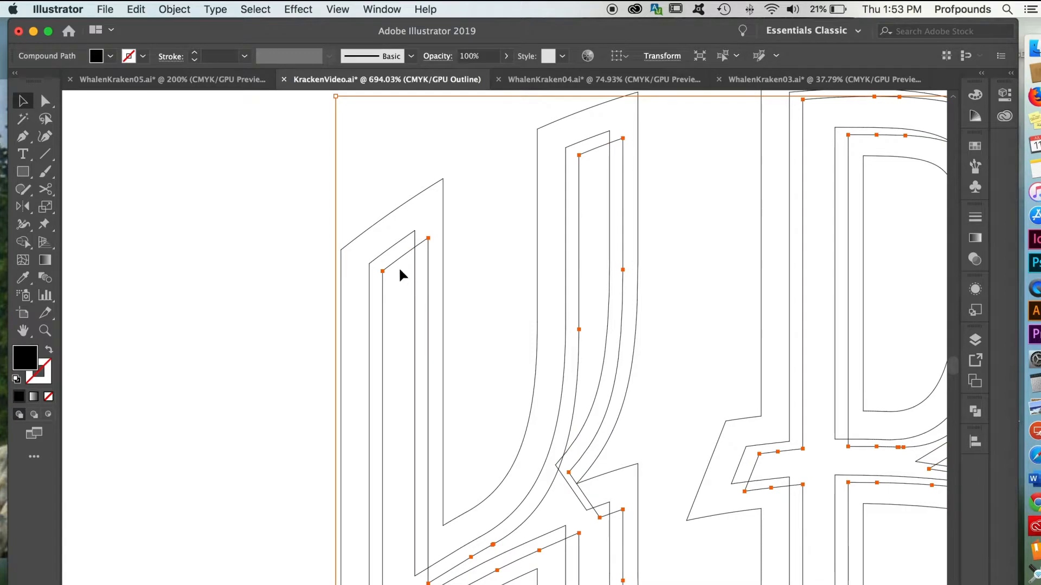
Step: Add the original inset path to the selection with its shifted copy and subtract the front shape using Pathfinder Minus Front
shift+click(402, 239)
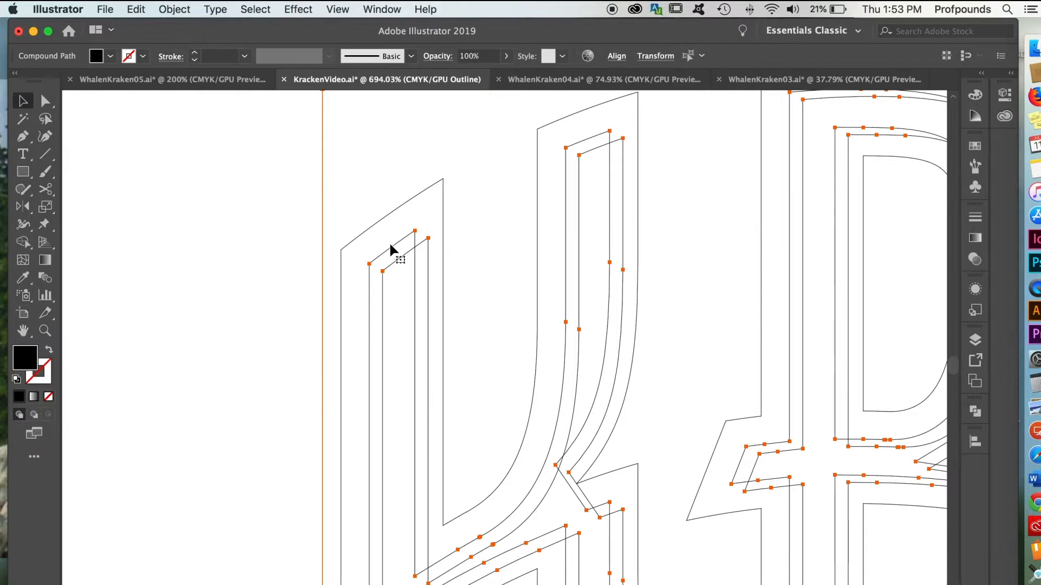
click(975, 412)
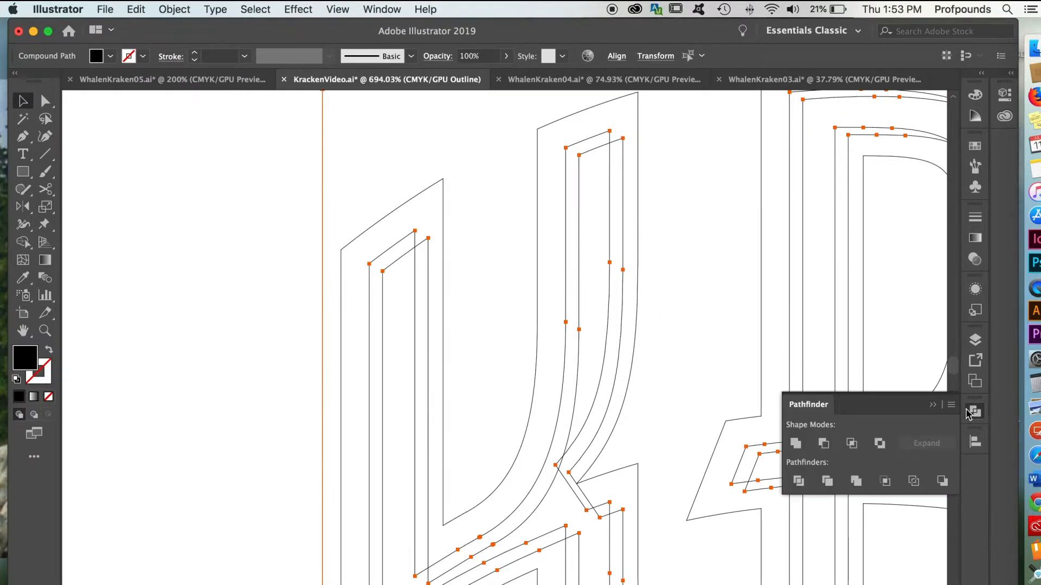
click(823, 444)
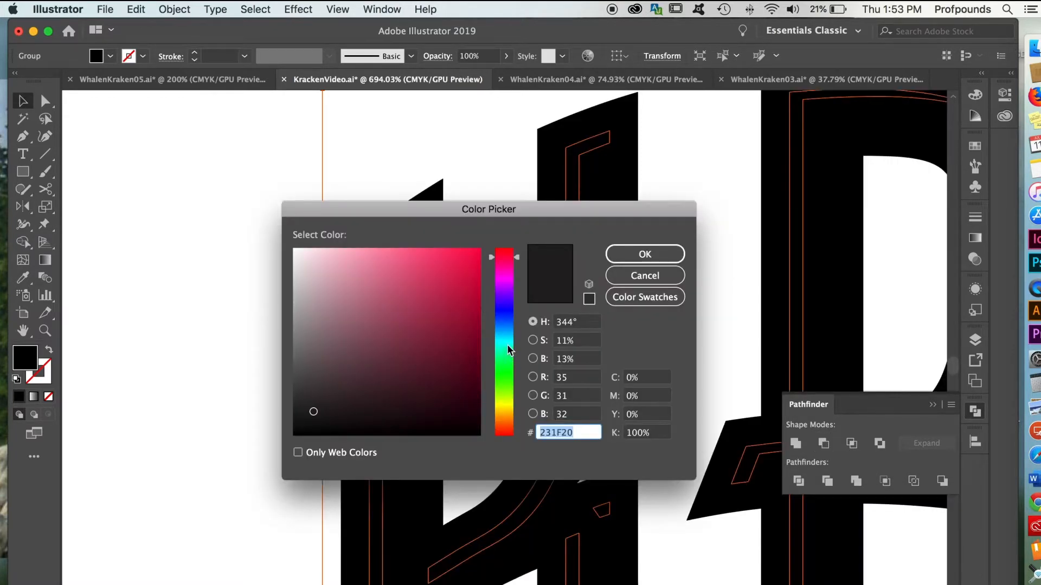
Step: Choose the green fill colour 0FEA81 for the subtracted inline shapes
click(505, 358)
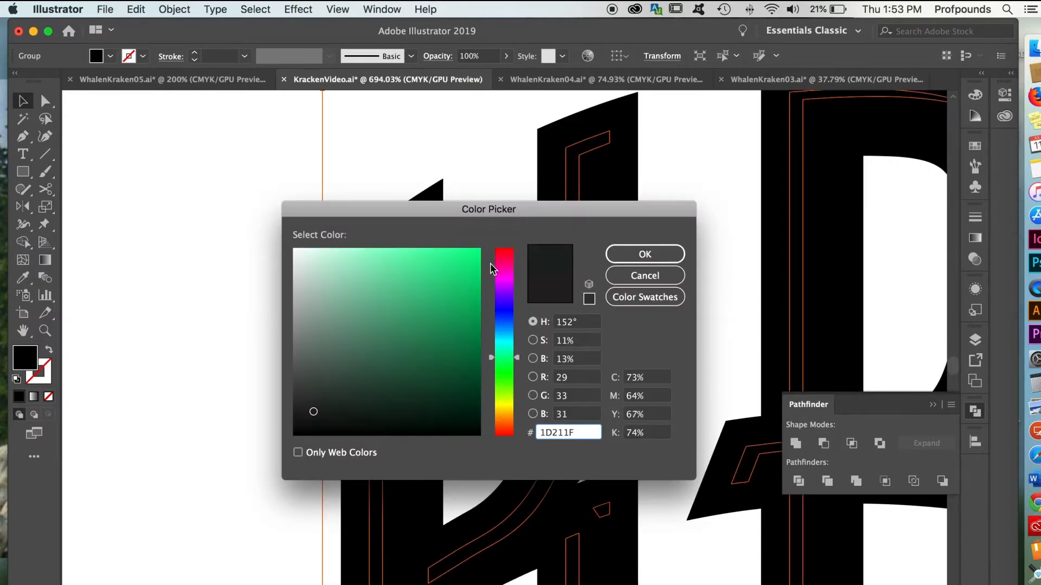
text(0FEA81)
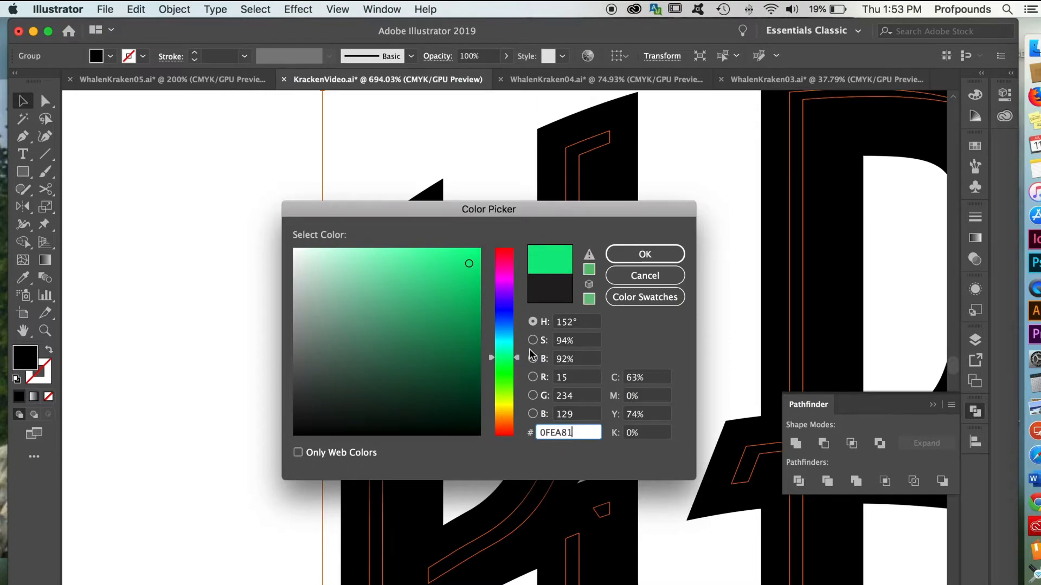